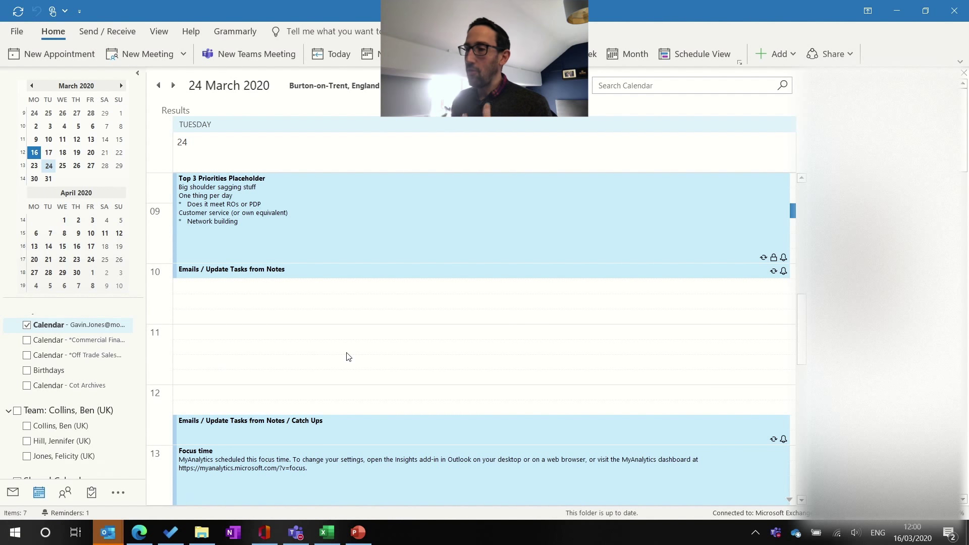
Start a new meeting request from the 11:00 slot on Tuesday 24 March 2020.
drag(288, 332, 285, 374)
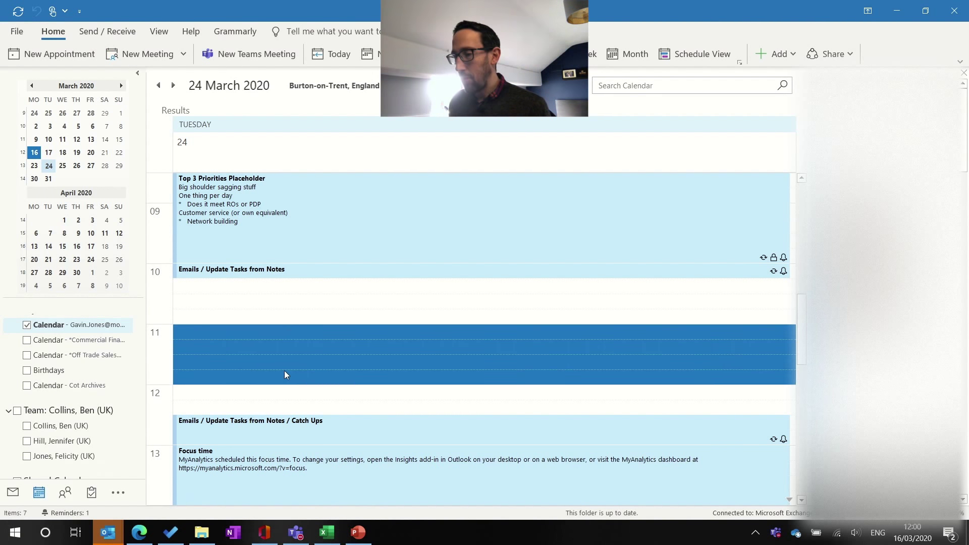
click(231, 54)
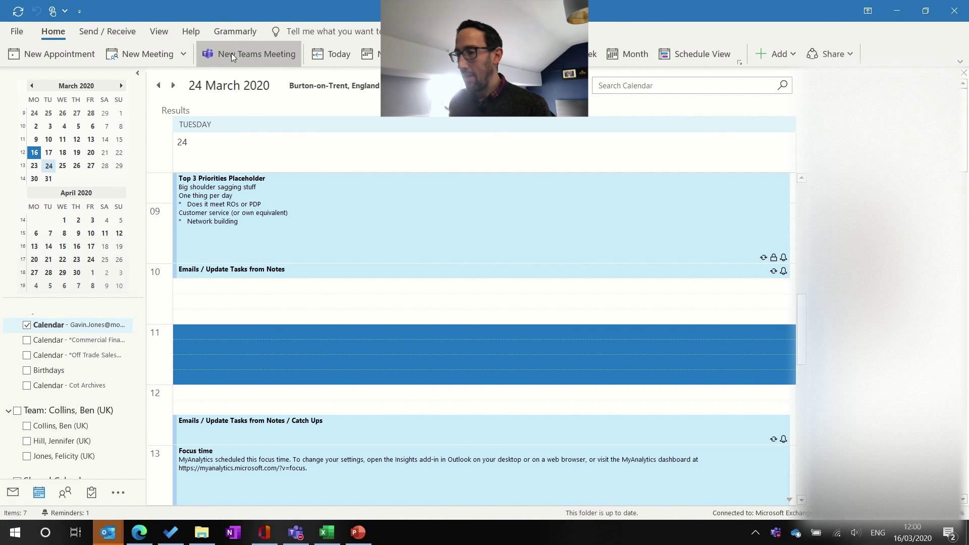
right_click(292, 351)
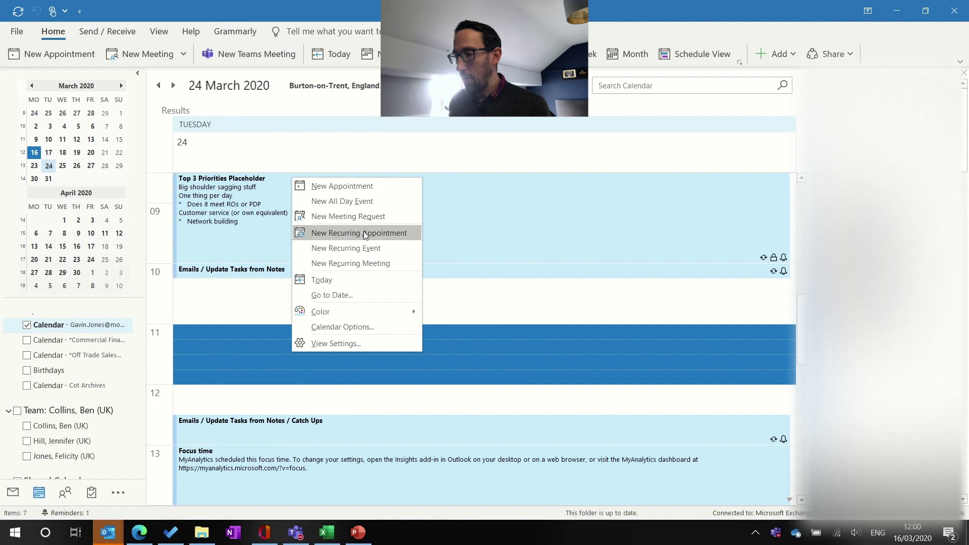
click(336, 218)
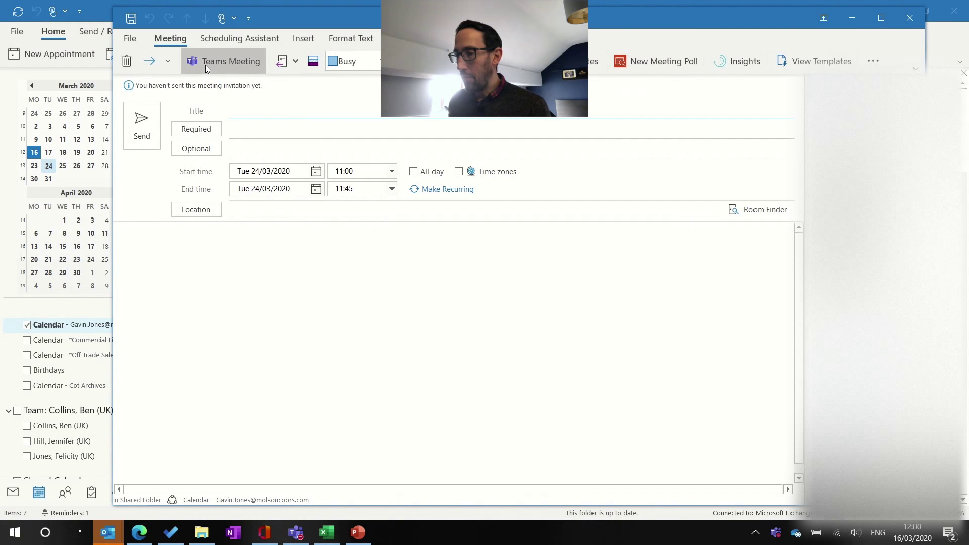
Make the request a Teams meeting titled "Test" and send the invitation to the required attendee.
click(206, 64)
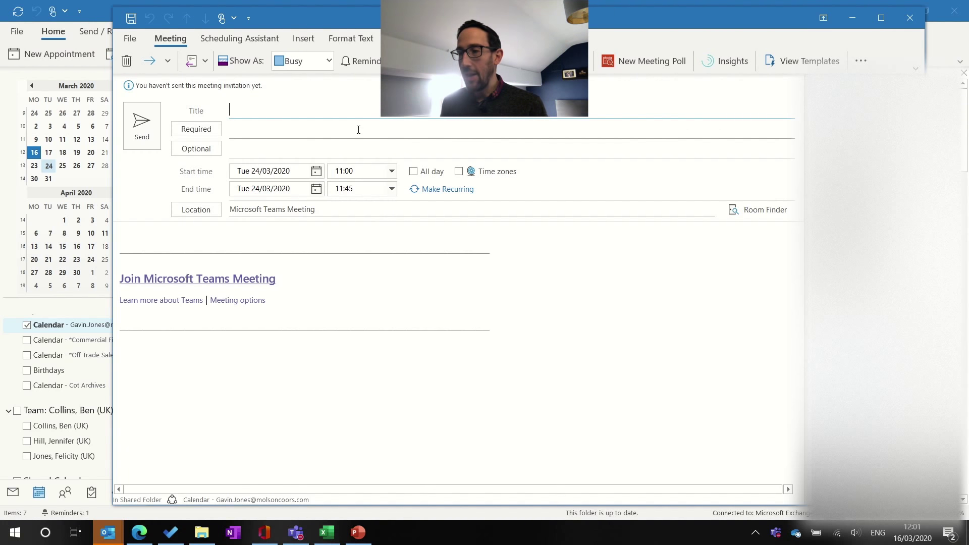
text(Test)
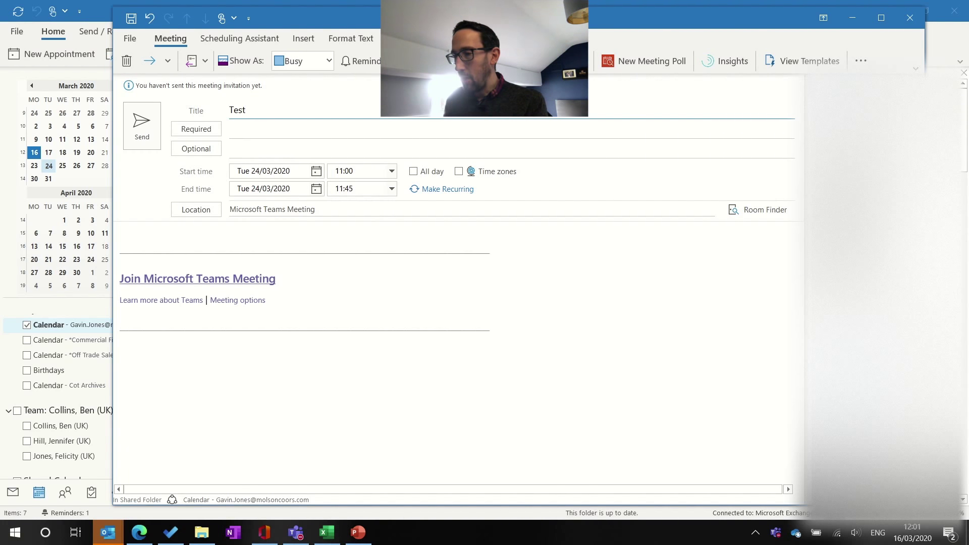
click(223, 239)
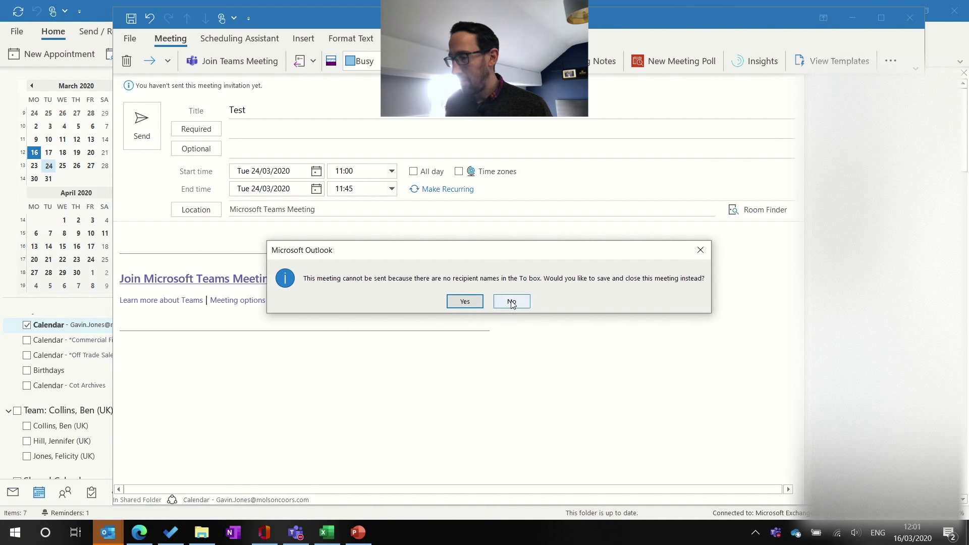
click(511, 302)
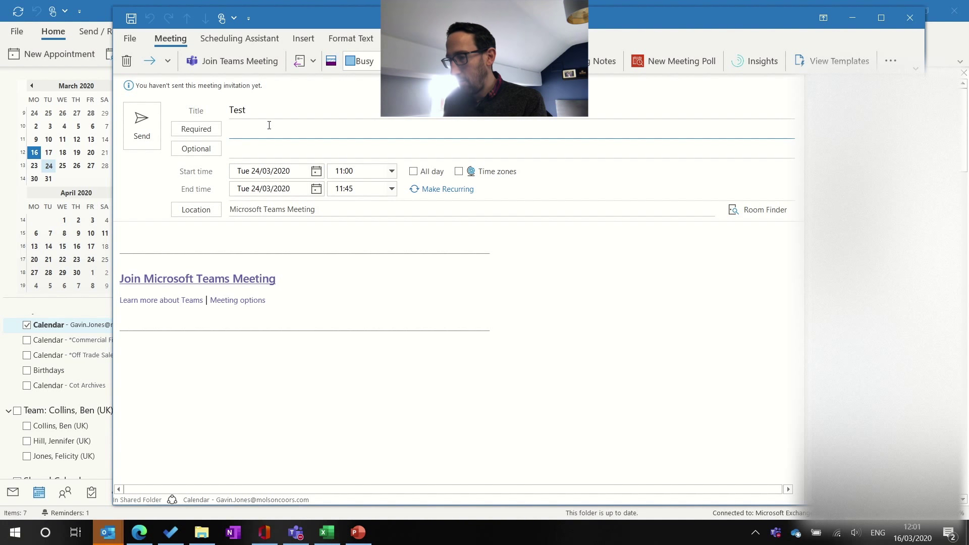
click(143, 124)
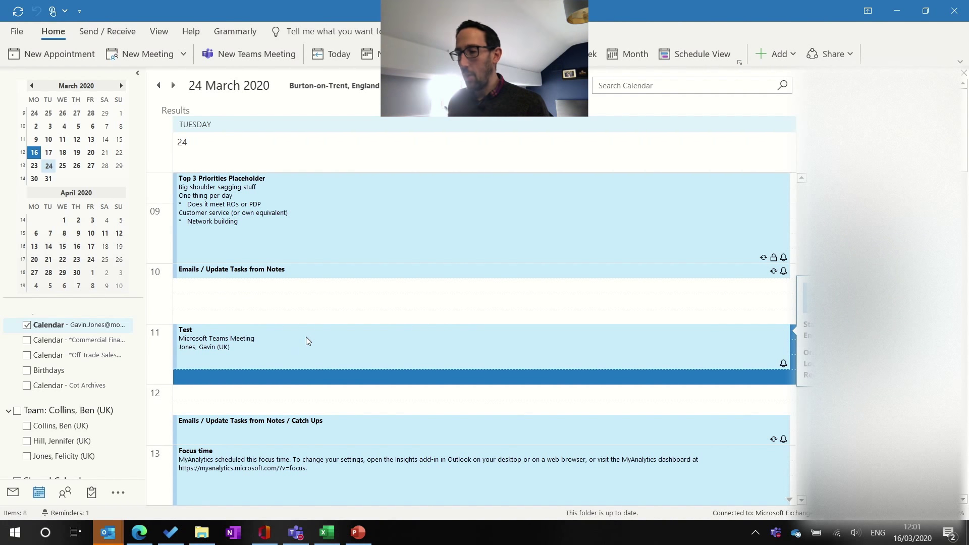
Open the Test meeting from the calendar and follow its join link into the Microsoft Teams desktop app.
double_click(311, 339)
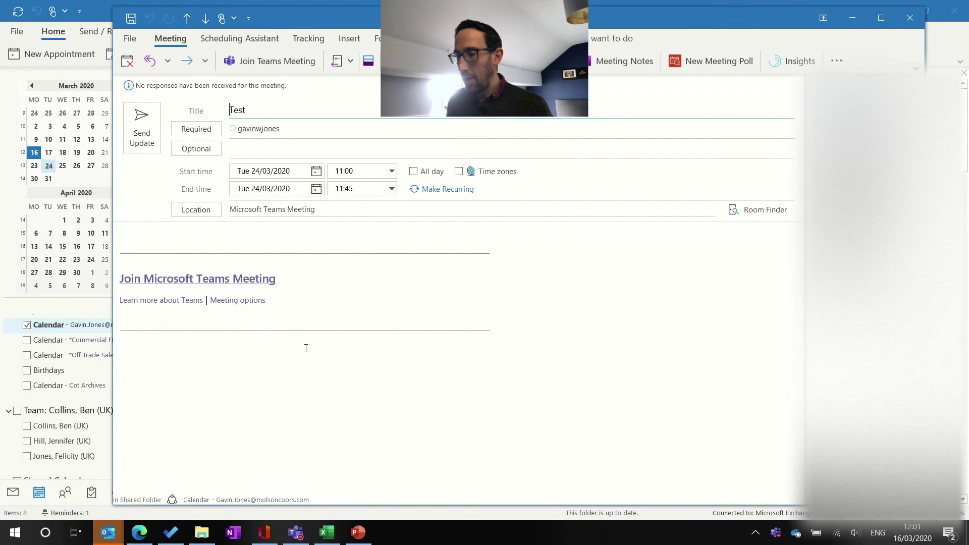
ctrl+click(182, 280)
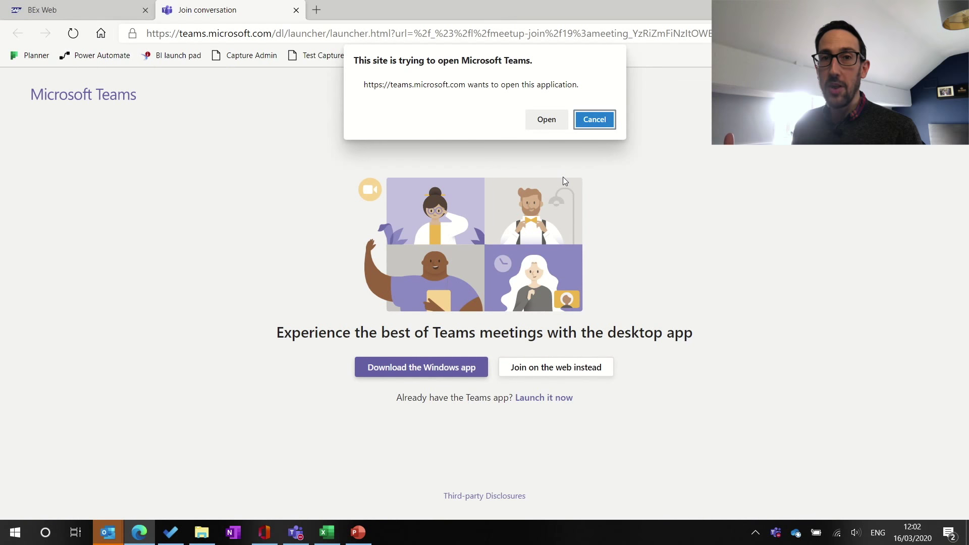
click(539, 121)
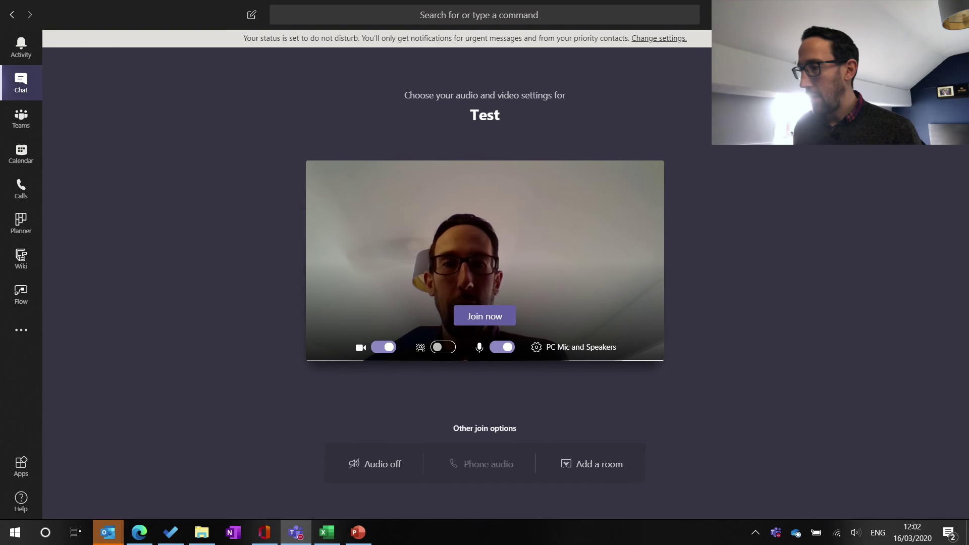
click(485, 316)
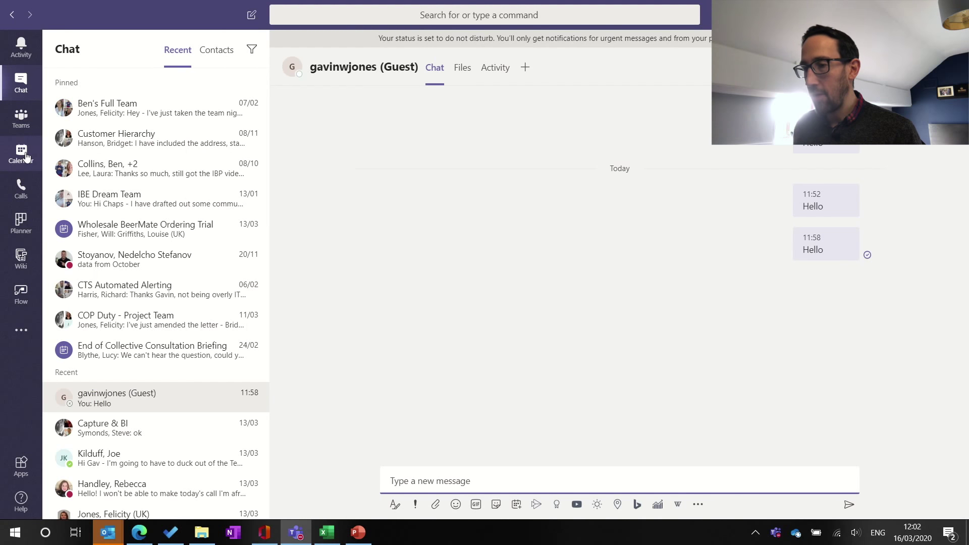
Find the Test meeting on 24 March in the Teams calendar and go to its pre-join screen.
click(28, 158)
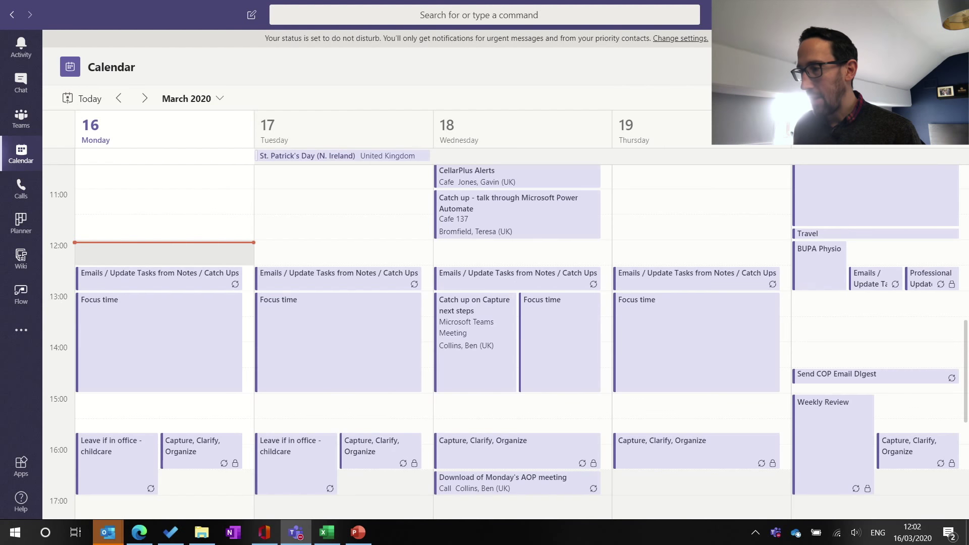
click(152, 97)
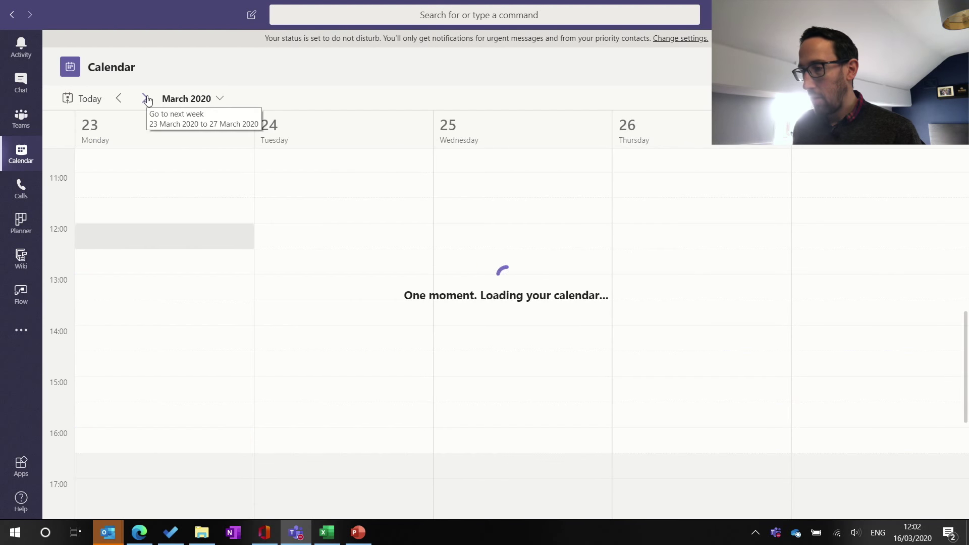
scroll(365, 250, up, 2)
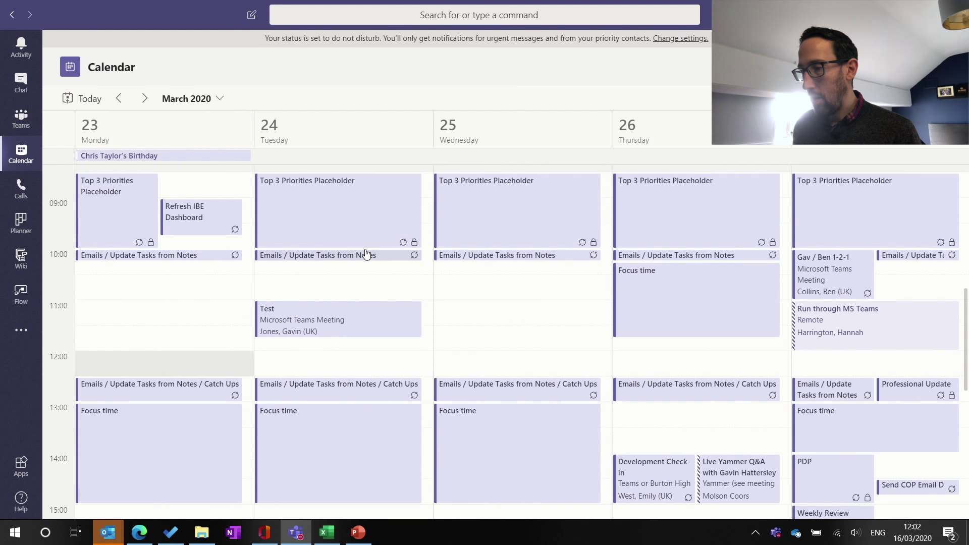
click(362, 318)
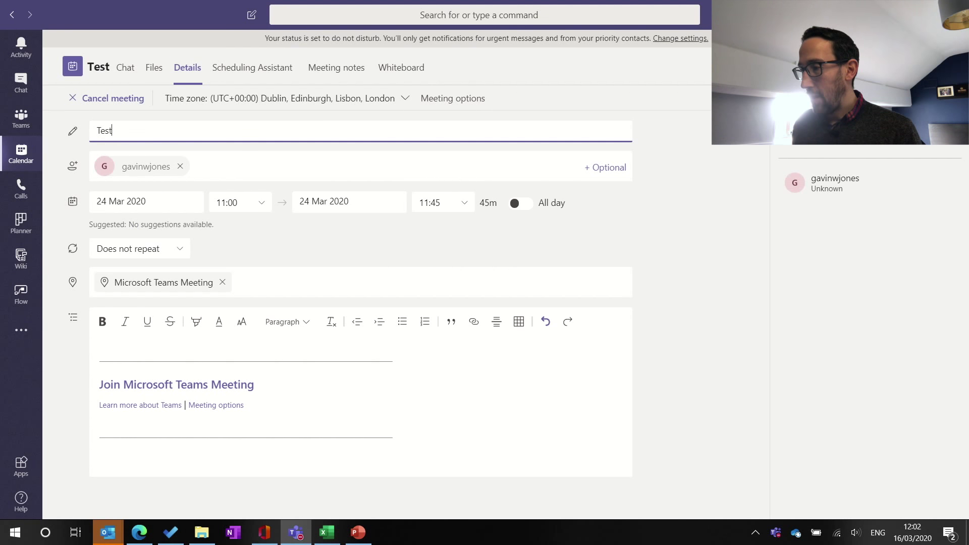
click(868, 67)
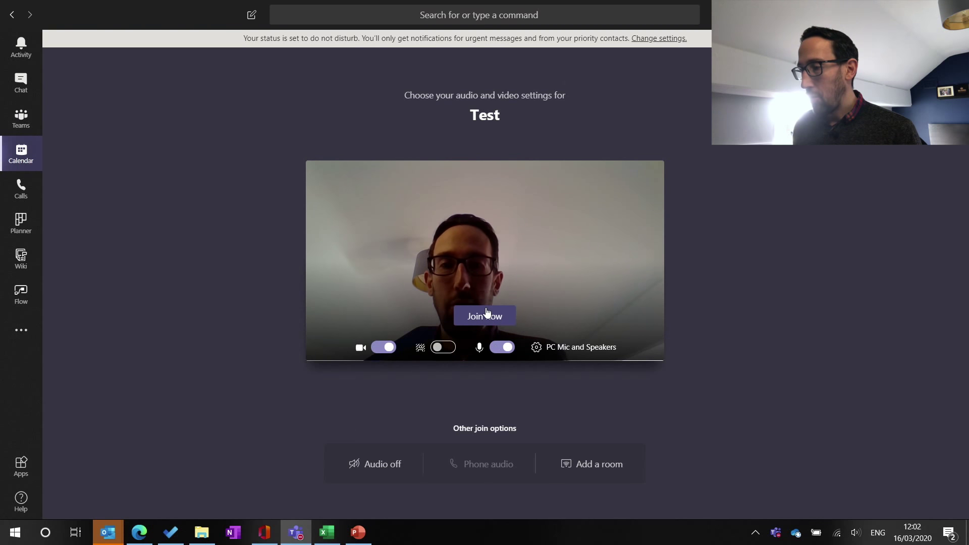
Try out the camera, background blur and microphone switches before joining, returning each to its original setting.
click(381, 348)
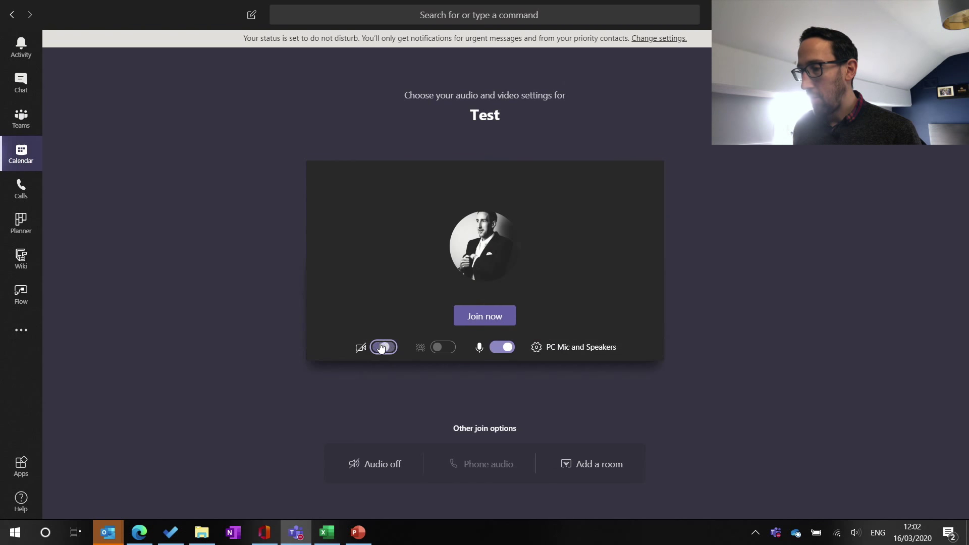
click(384, 348)
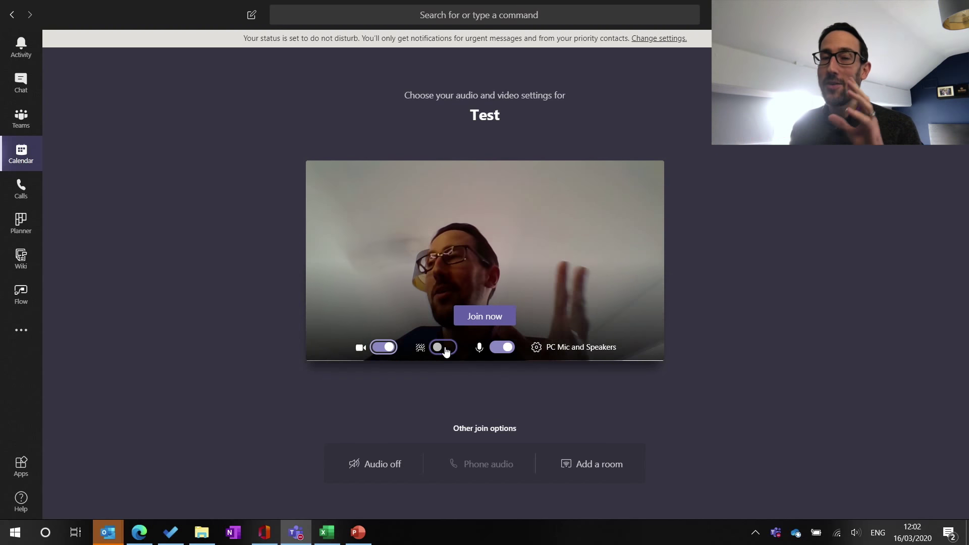
click(444, 347)
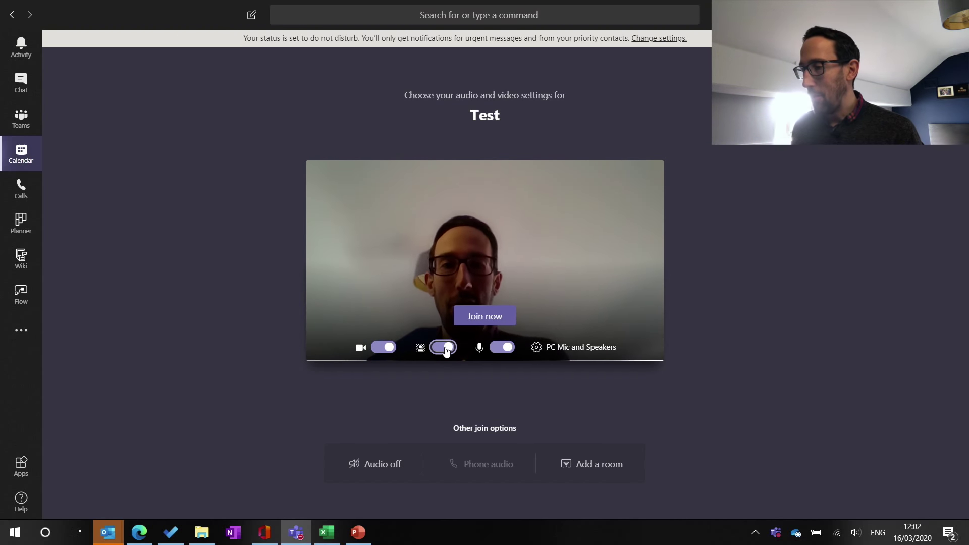
click(443, 347)
click(447, 350)
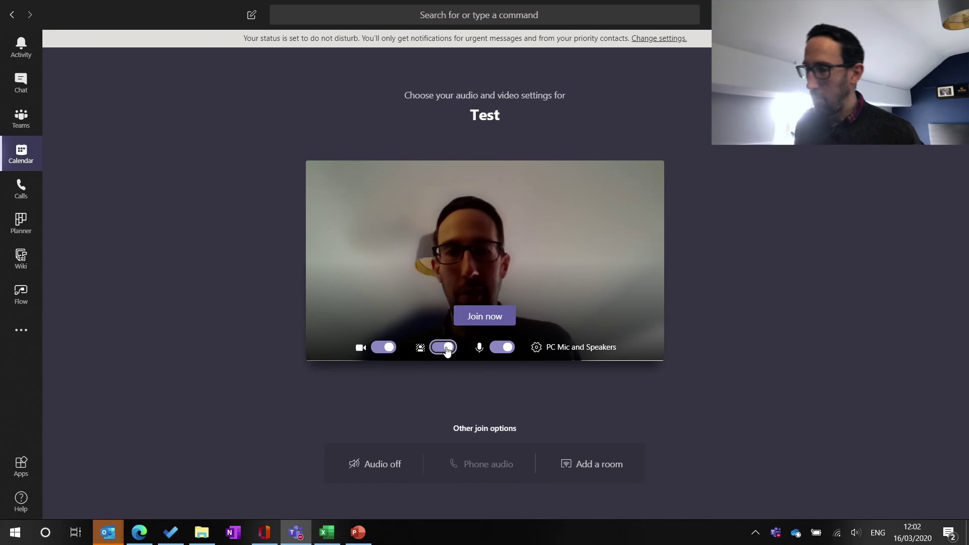
click(446, 351)
click(446, 350)
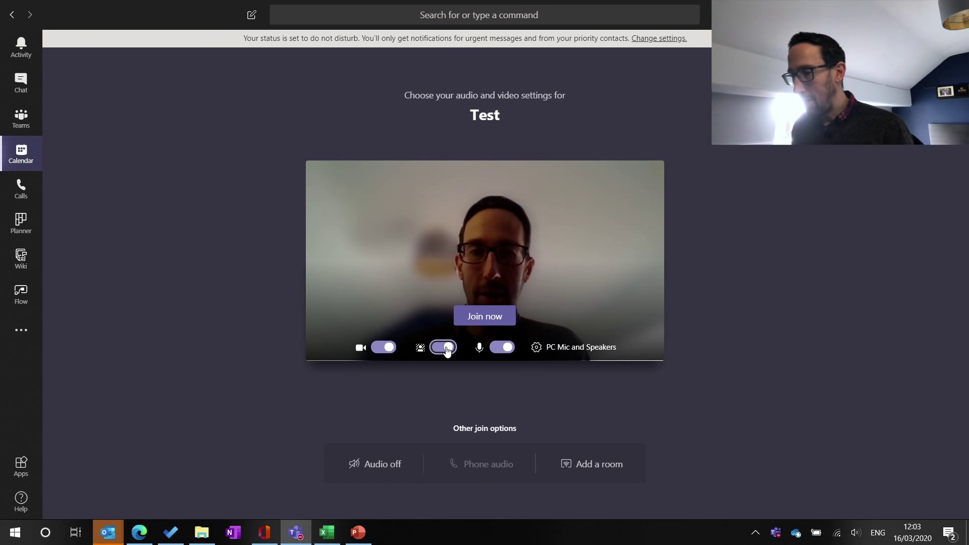
click(447, 350)
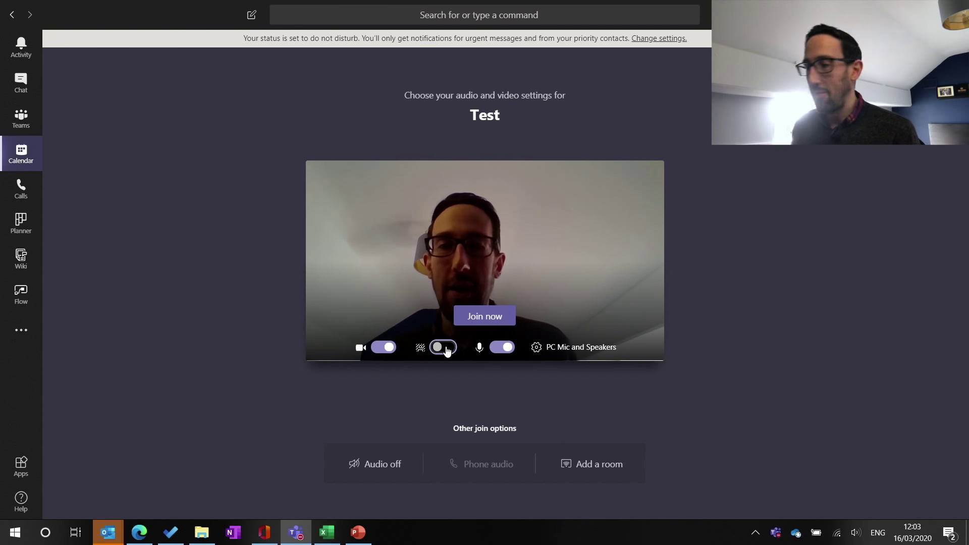
click(505, 349)
click(505, 349)
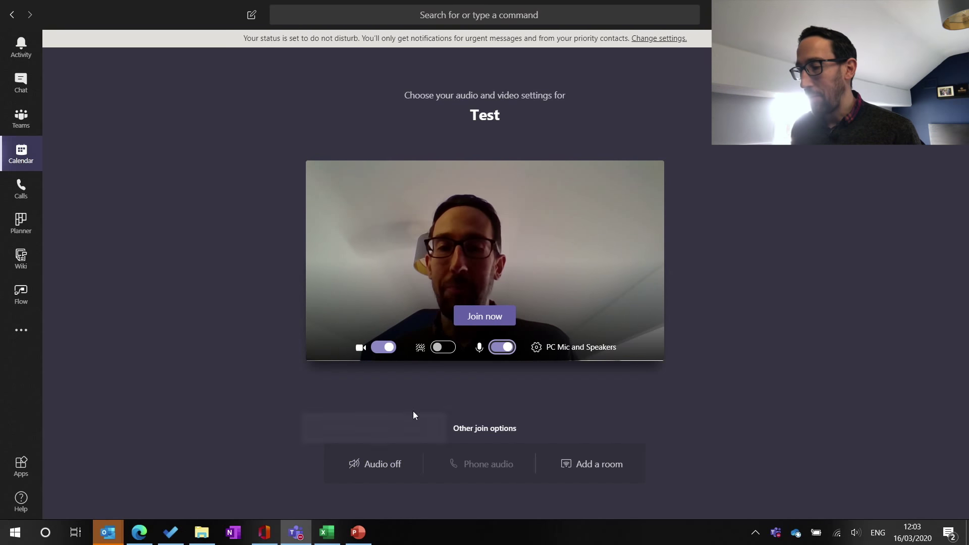
Join the Test meeting and present Microsoft Whiteboard in it.
click(480, 322)
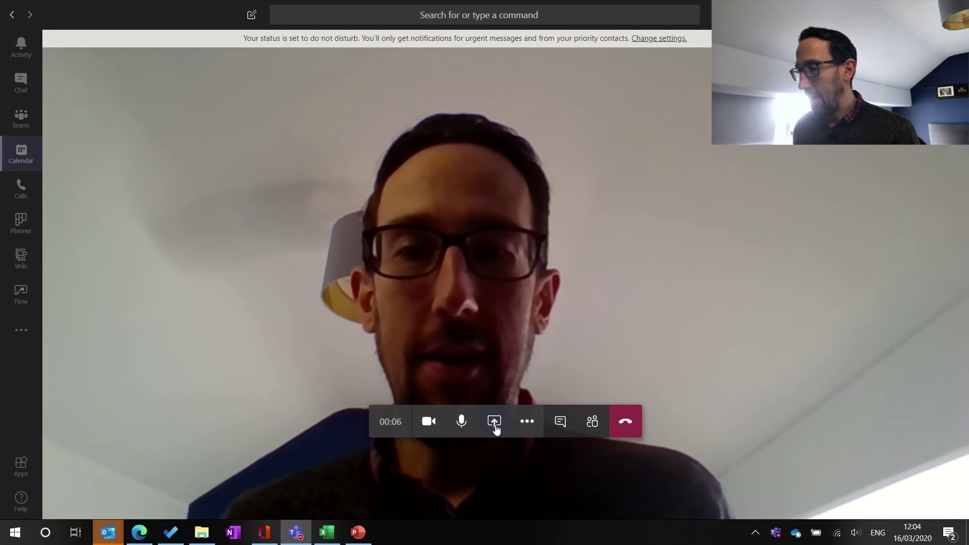
click(495, 423)
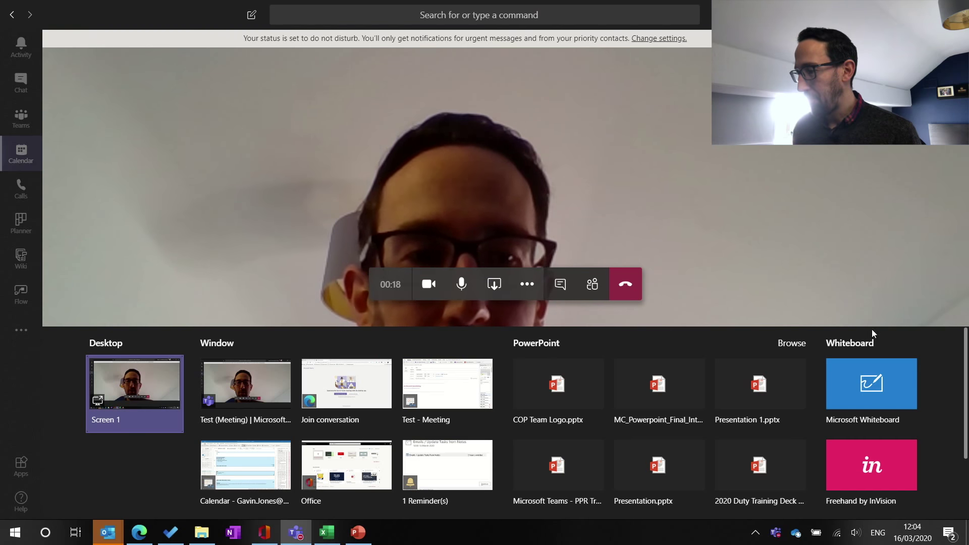
click(876, 389)
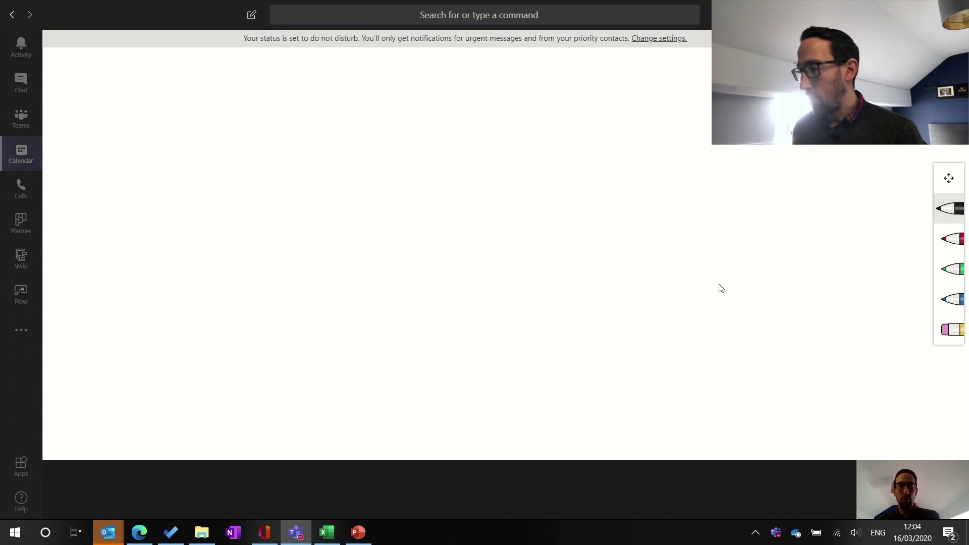
Draw a zigzag line, a rough rectangle and a rounded loop on the whiteboard with the red pen.
click(952, 239)
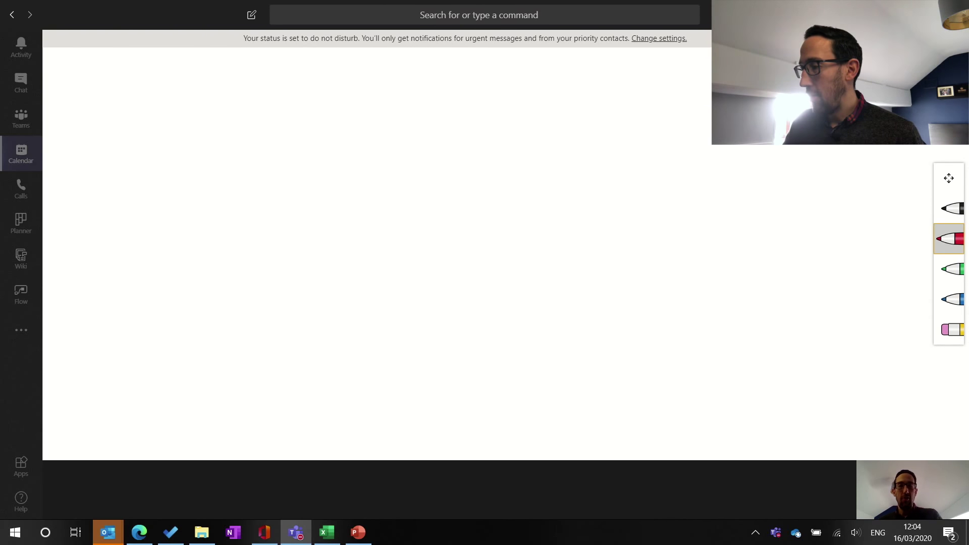
mouse_move(330, 133)
mouse_down()
mouse_move(350, 211)
mouse_move(466, 224)
mouse_up()
mouse_move(416, 137)
mouse_down()
mouse_move(660, 210)
mouse_move(436, 279)
mouse_up()
drag(692, 365, 780, 244)
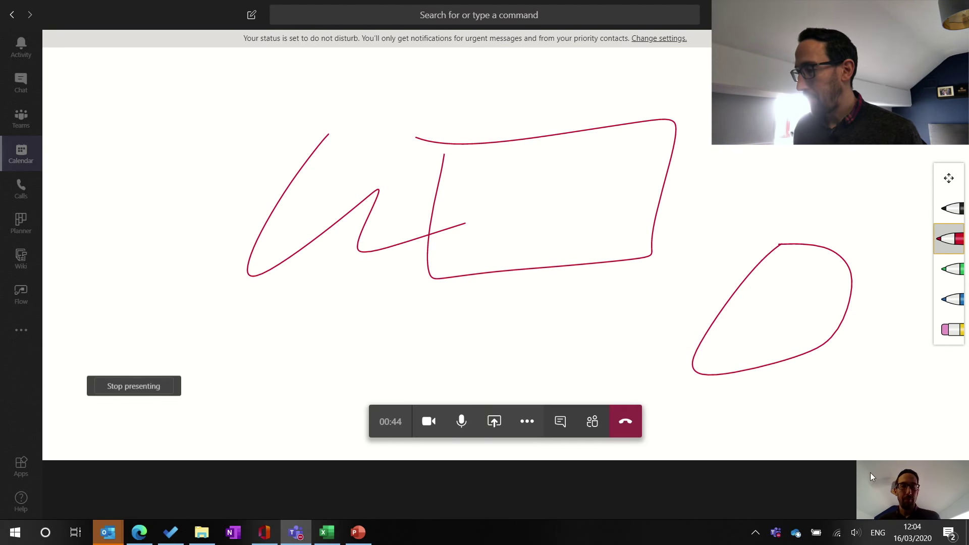
Bring up the choices for sharing content in the meeting again.
click(493, 424)
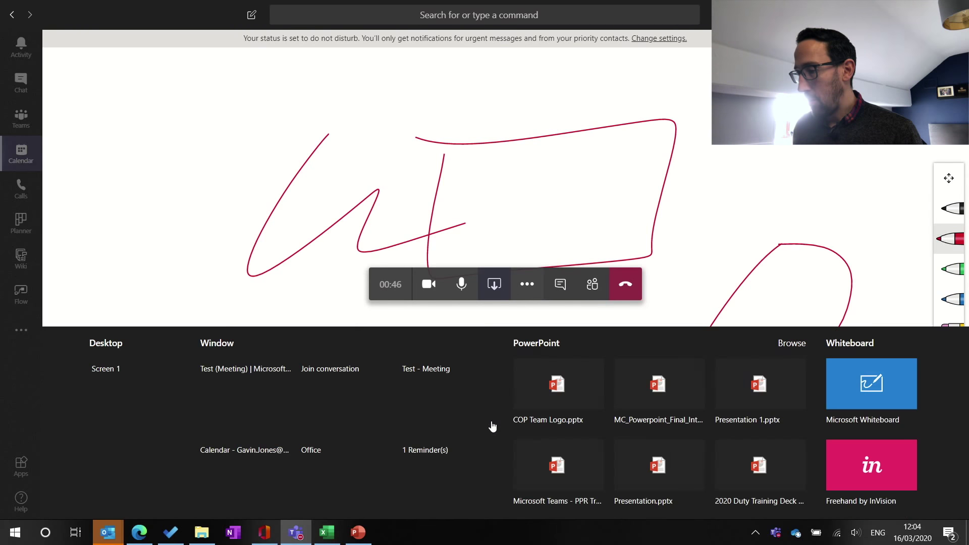